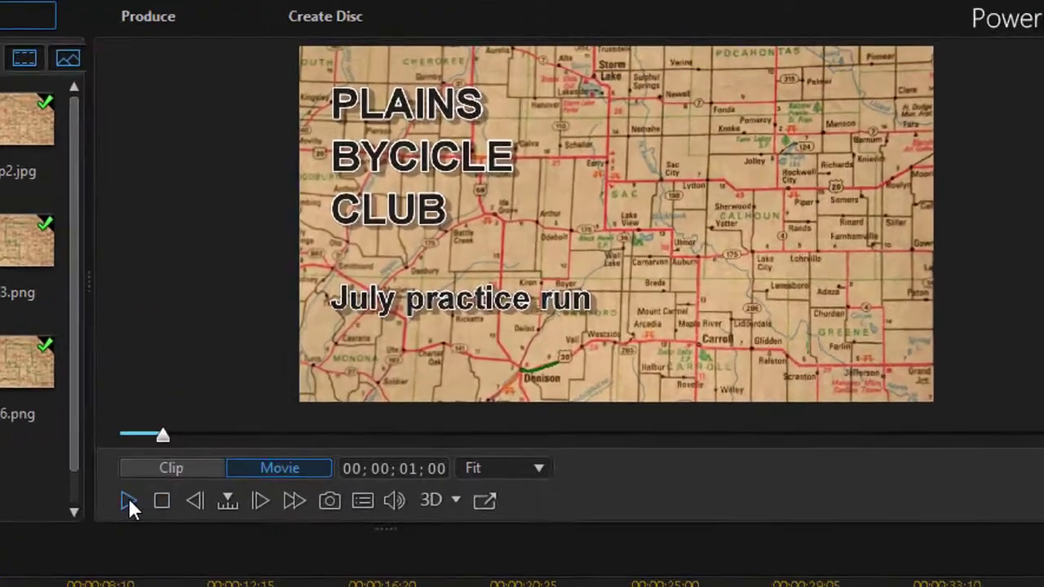
Place bike.png at the start of track 3 and stretch it to 00;00;22;28 to end with the music
click(345, 368)
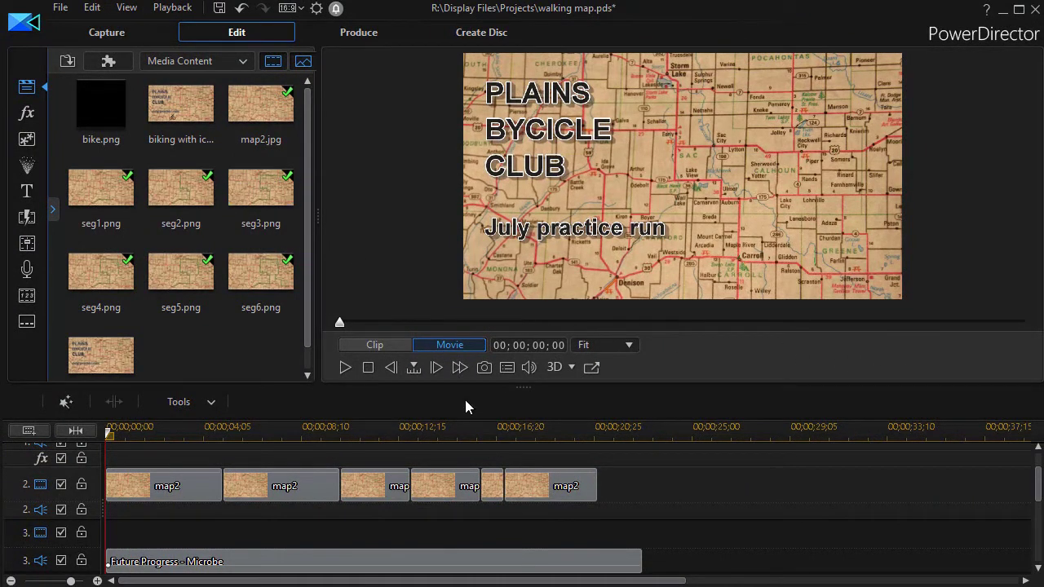
mouse_move(1036, 482)
mouse_down()
mouse_move(1037, 450)
mouse_move(1037, 482)
mouse_up()
click(117, 103)
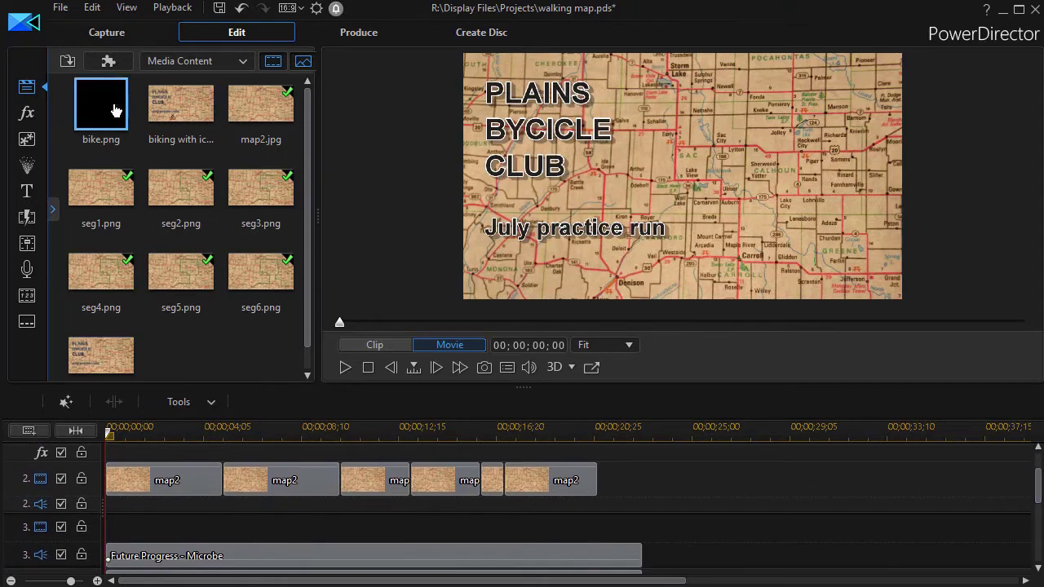
drag(107, 105, 106, 543)
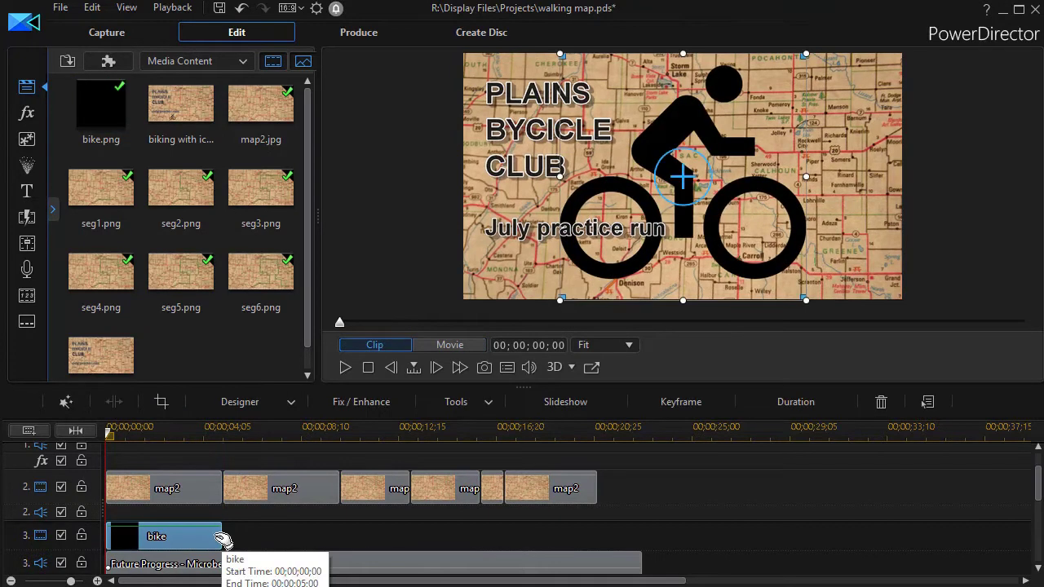
drag(224, 545, 643, 536)
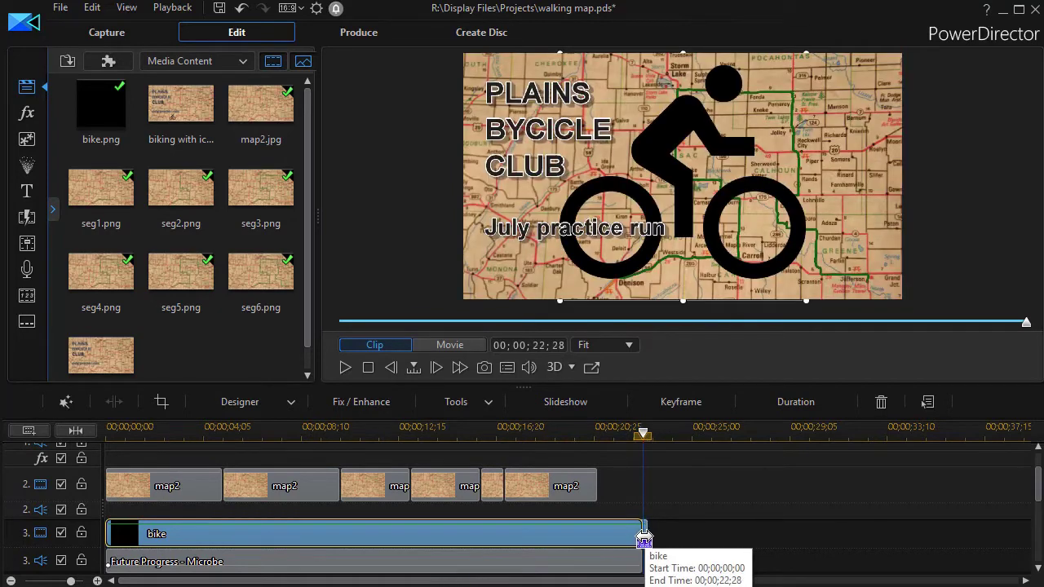
click(384, 542)
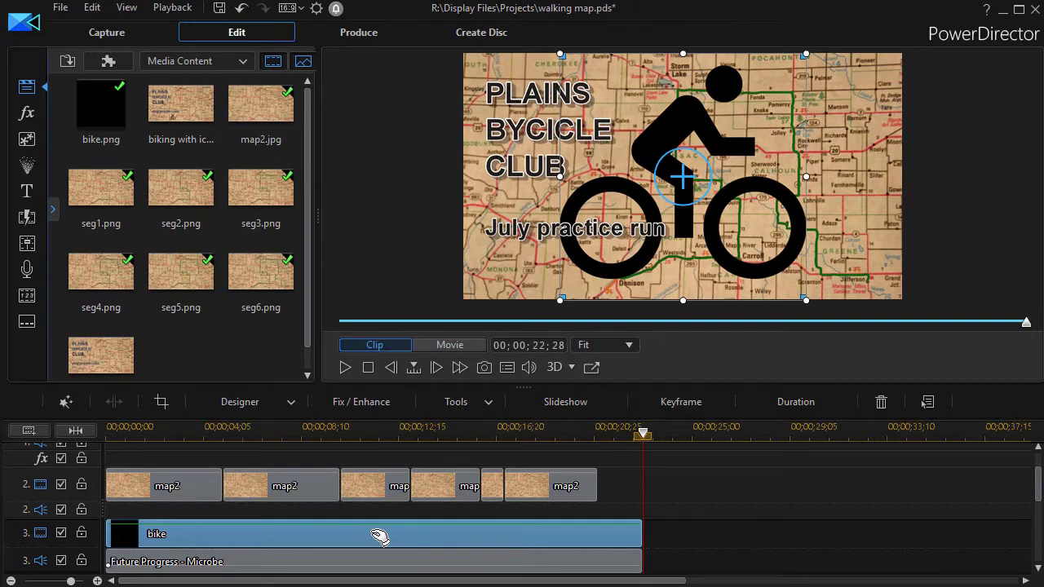
In PiP Designer, shrink the bike to a small icon below 'July practice run' and keyframe its position at 00;00;00;00
double_click(380, 536)
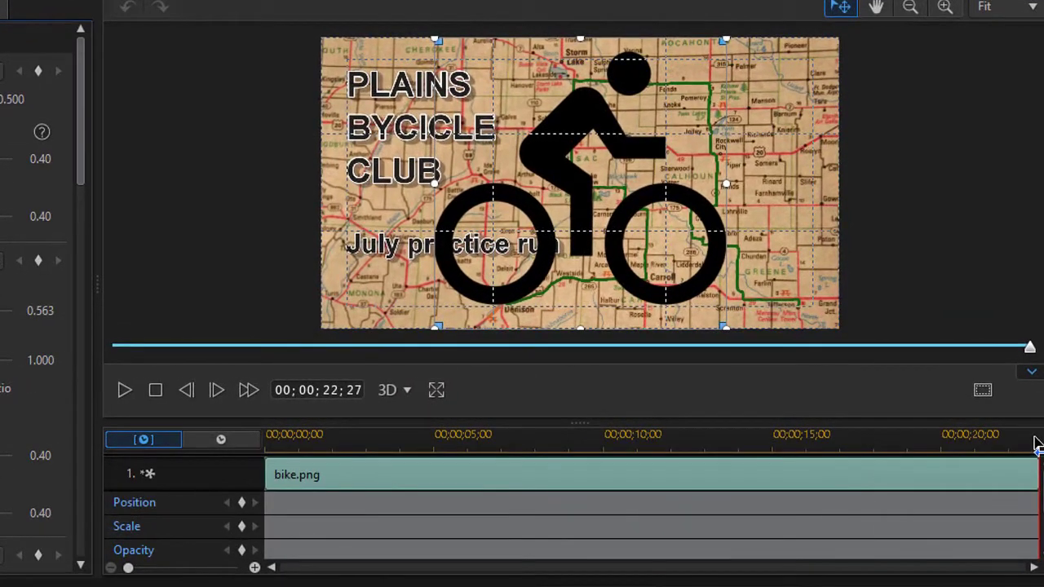
drag(1038, 447, 256, 482)
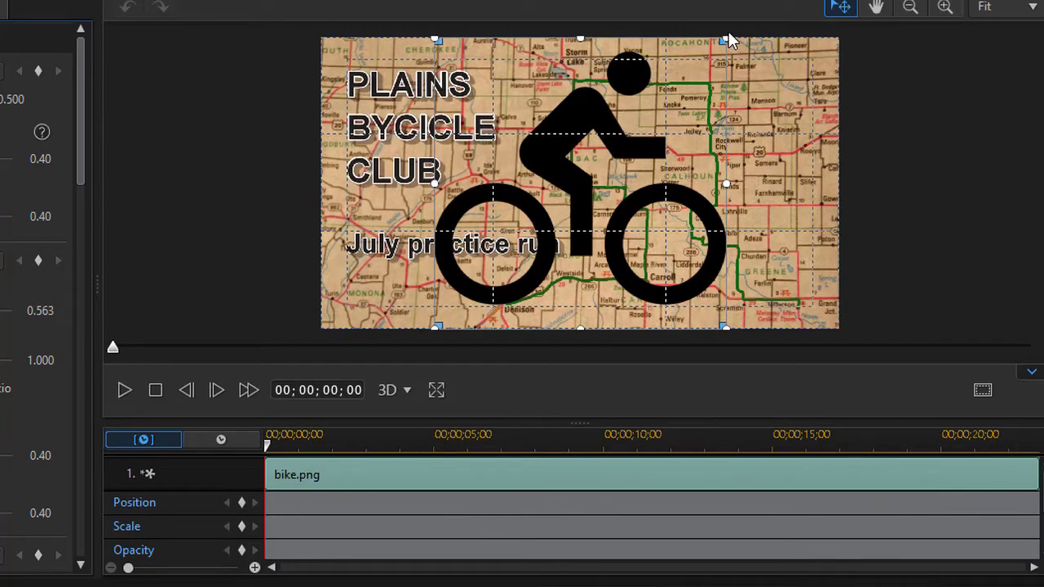
drag(726, 39, 496, 282)
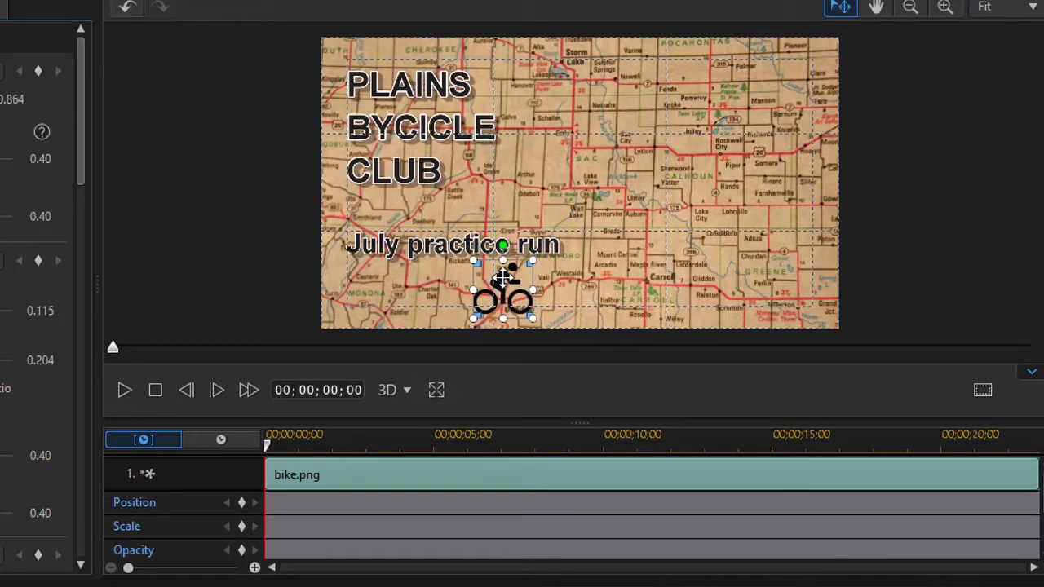
click(242, 503)
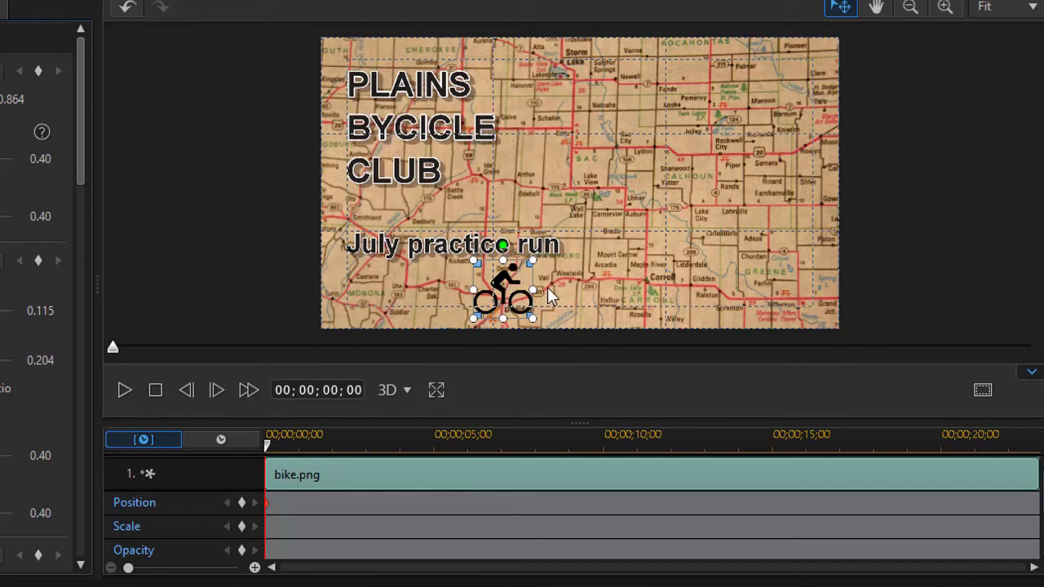
Keyframe the bike moving right along the green route, past the title's end by 00;00;03;02
drag(268, 447, 299, 455)
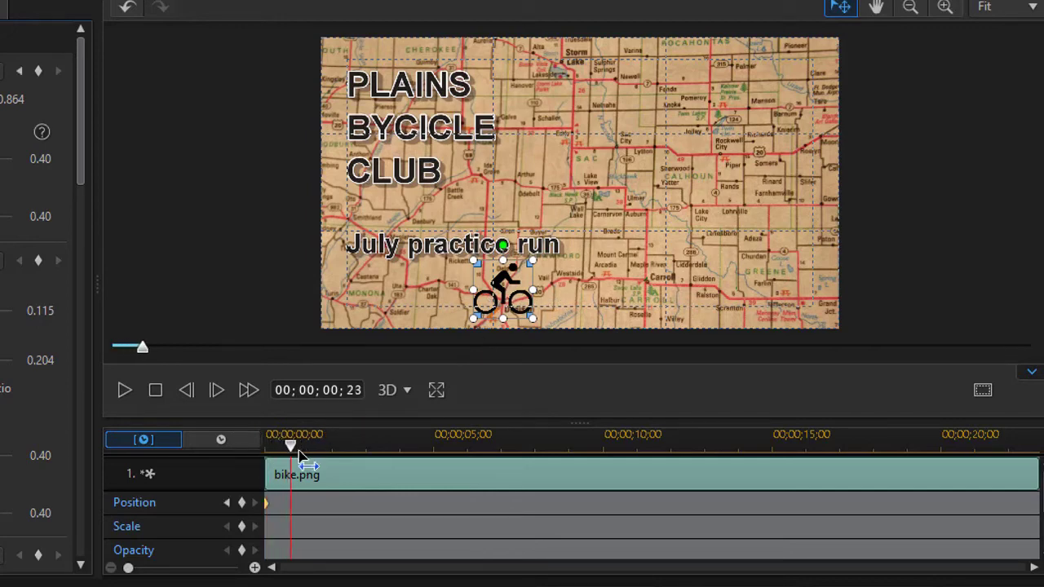
scroll(298, 449, up, 1)
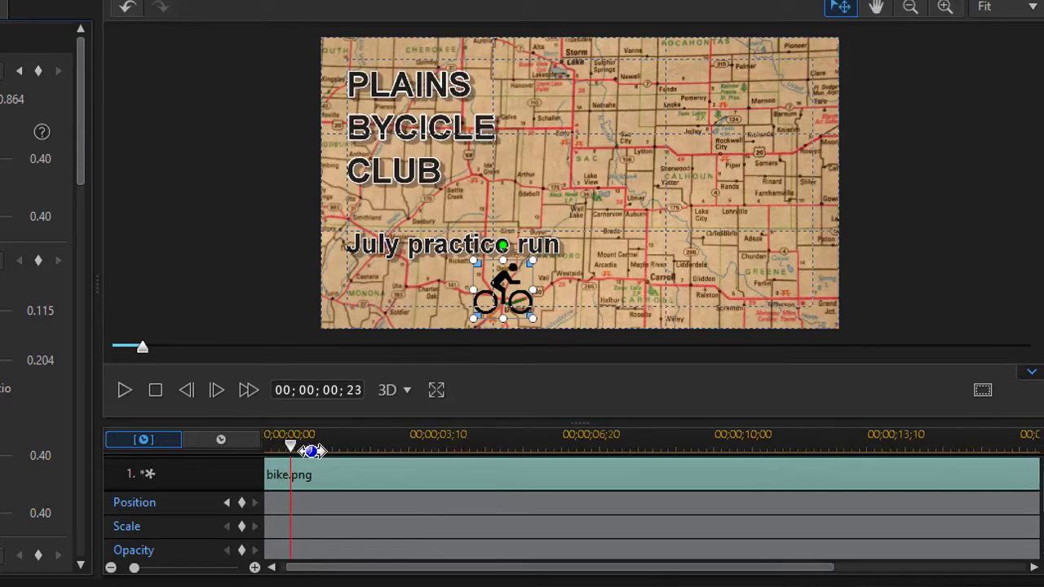
drag(291, 448, 362, 449)
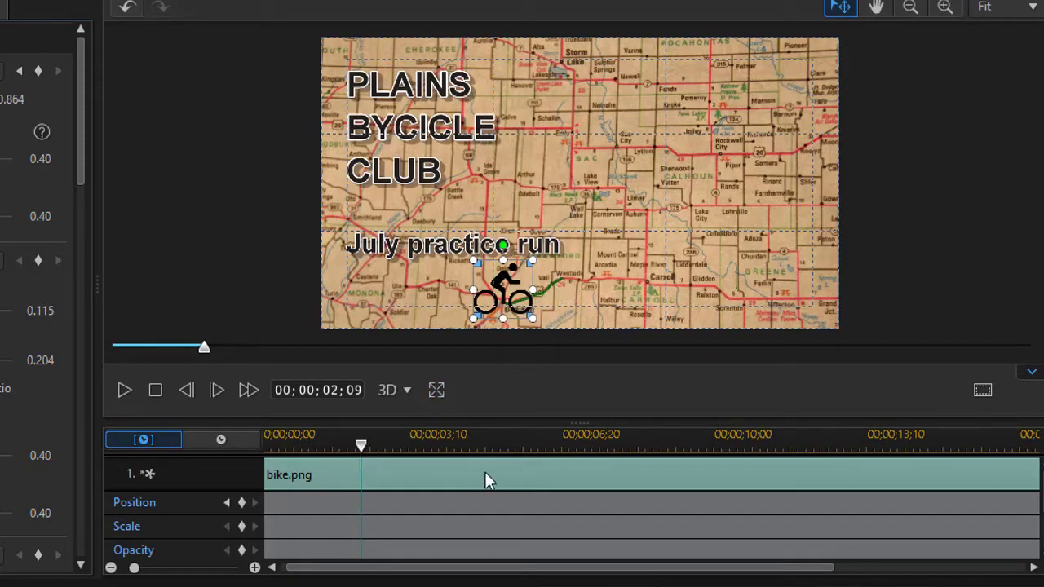
drag(499, 277, 555, 255)
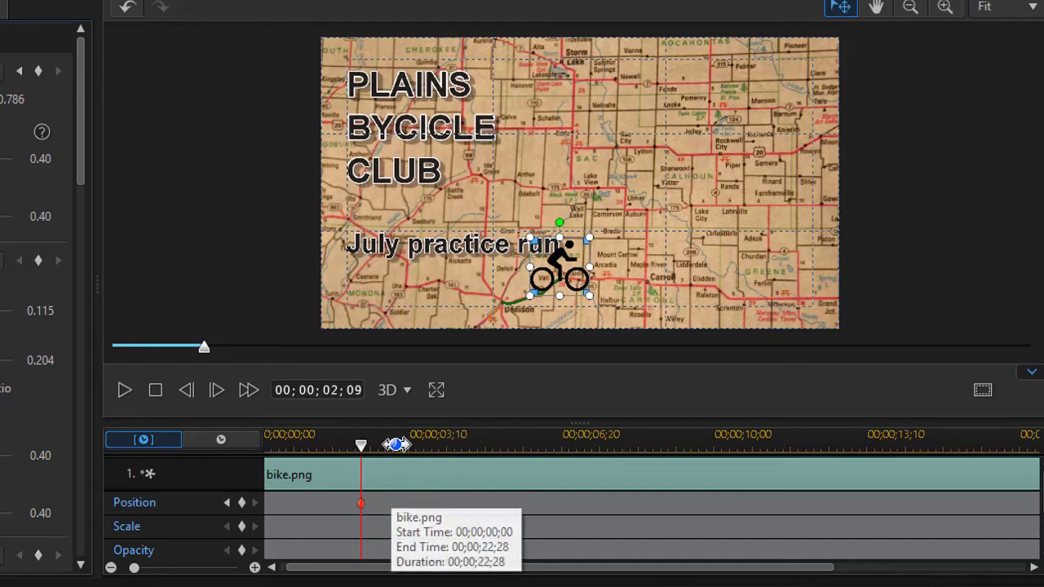
drag(373, 450, 400, 457)
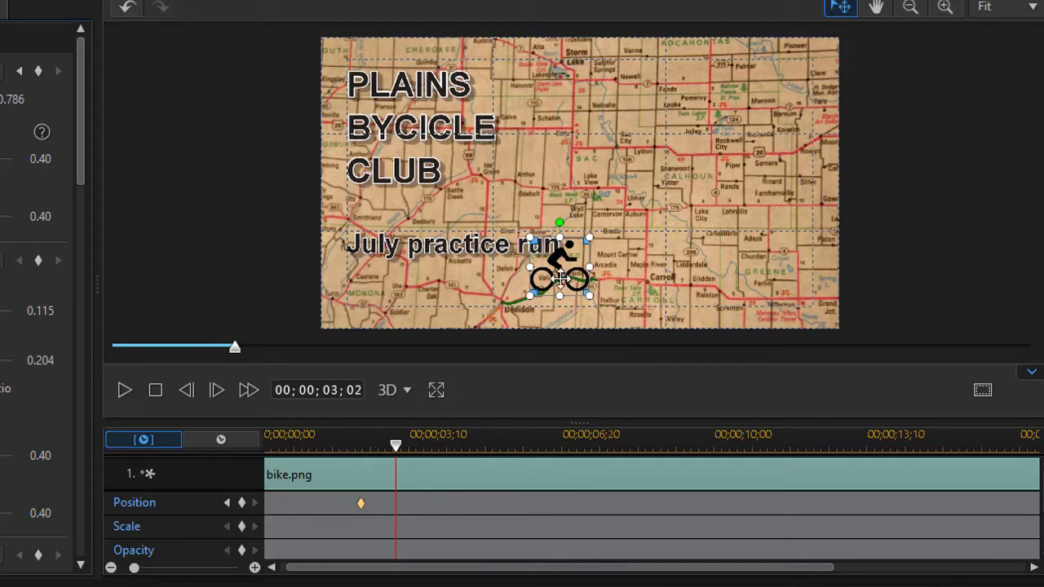
drag(557, 240, 601, 249)
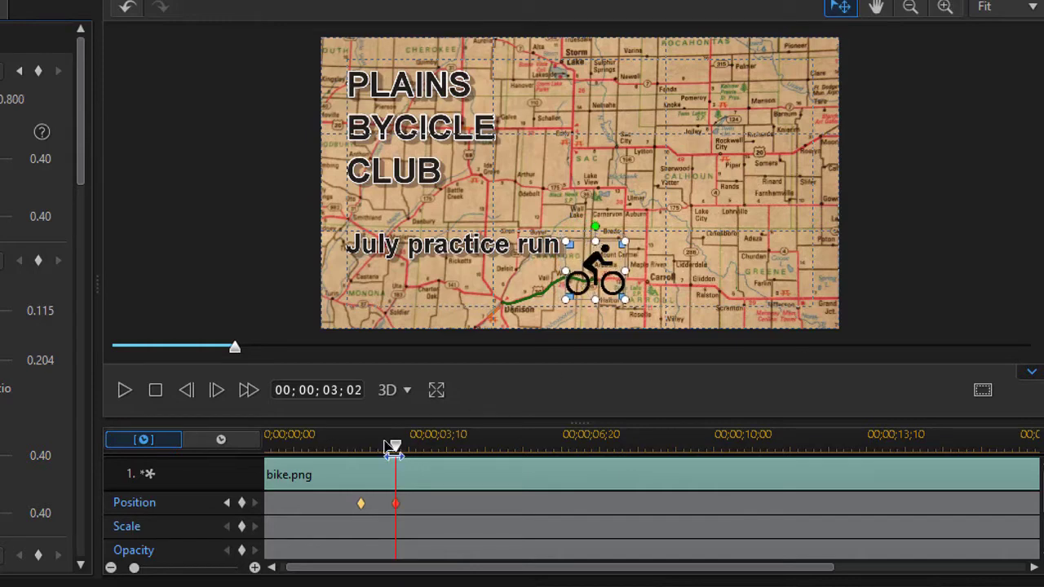
Keyframe the bike further east toward Carroll at 00;00;04;08, advancing to 00;00;05;28
drag(401, 449, 424, 458)
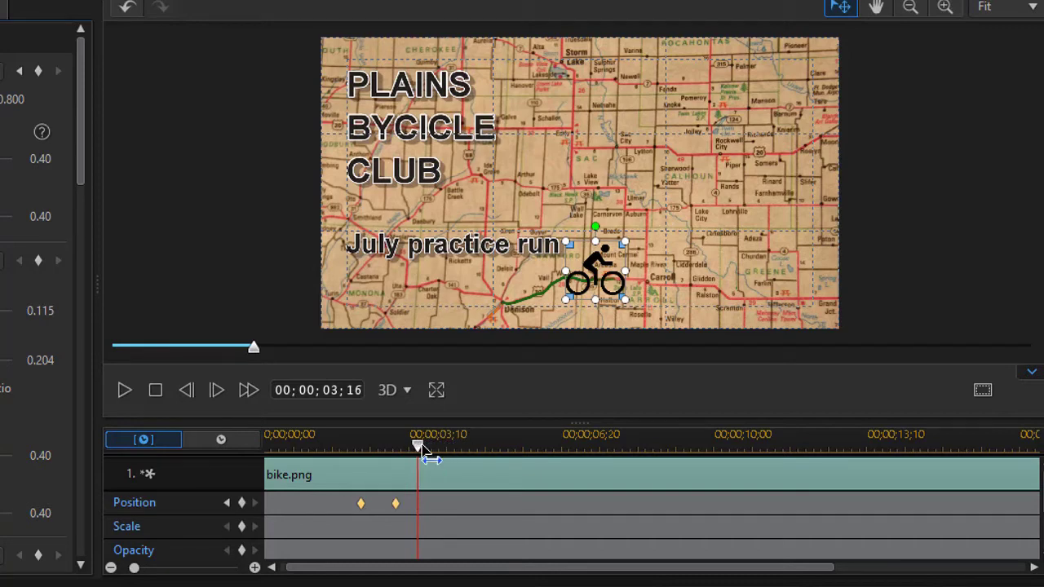
drag(418, 449, 442, 452)
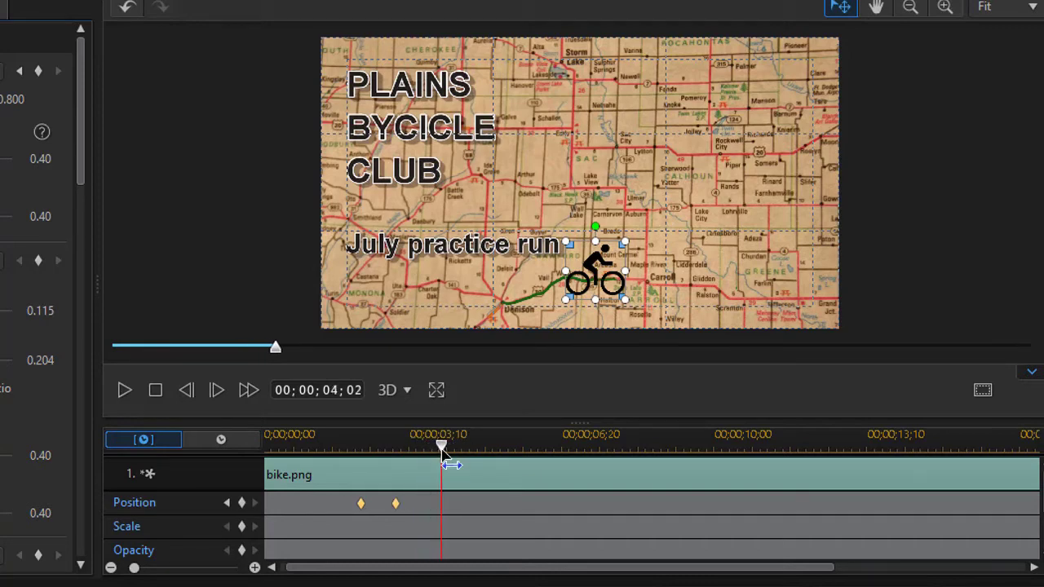
drag(442, 448, 452, 452)
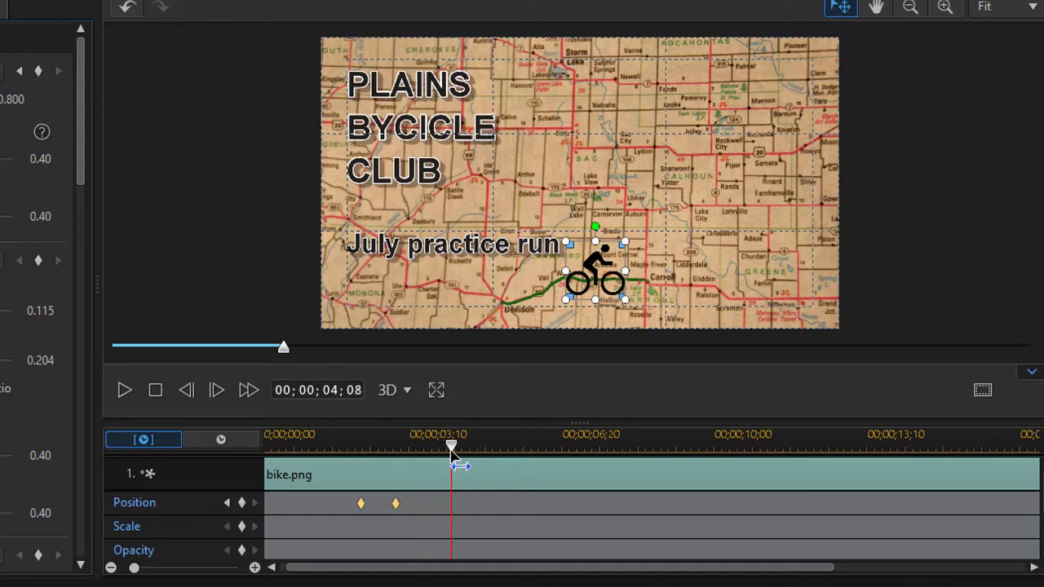
drag(601, 260, 647, 259)
drag(454, 448, 494, 454)
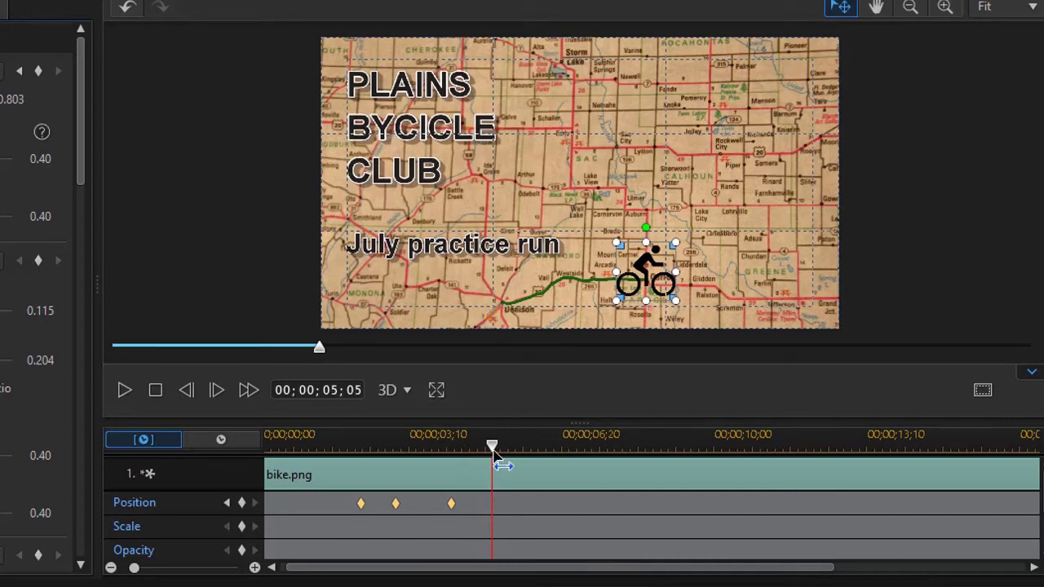
drag(493, 453, 528, 448)
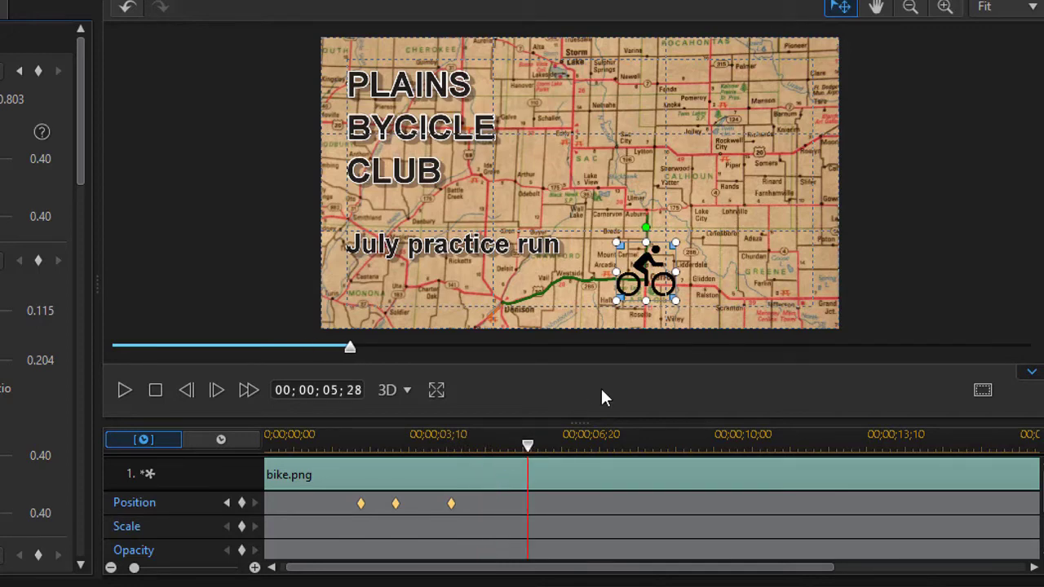
Keyframe the bike north up the green route through 00;00;06;27, keeping it on the line
drag(650, 270, 648, 196)
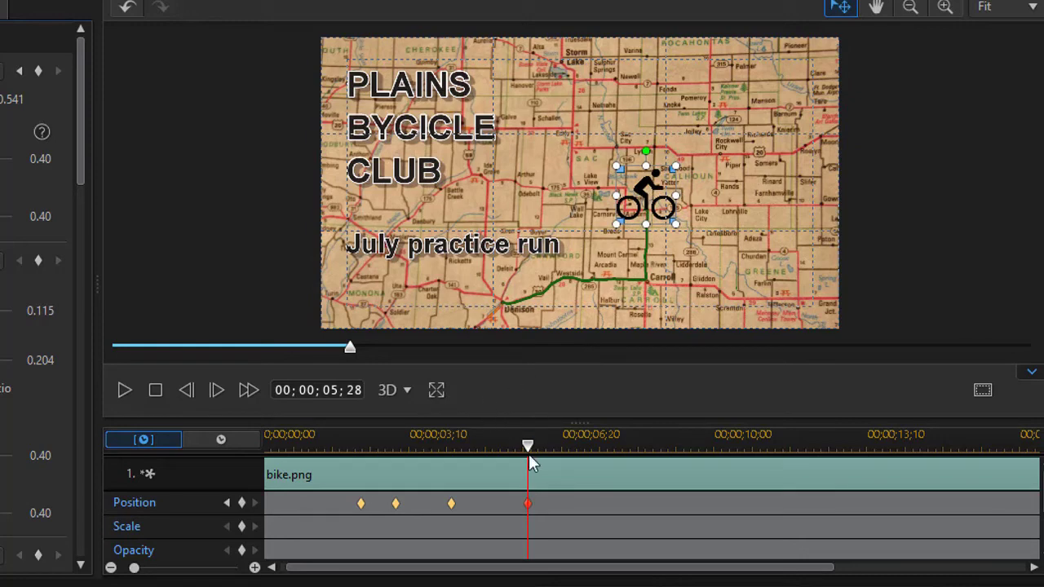
drag(529, 454, 548, 455)
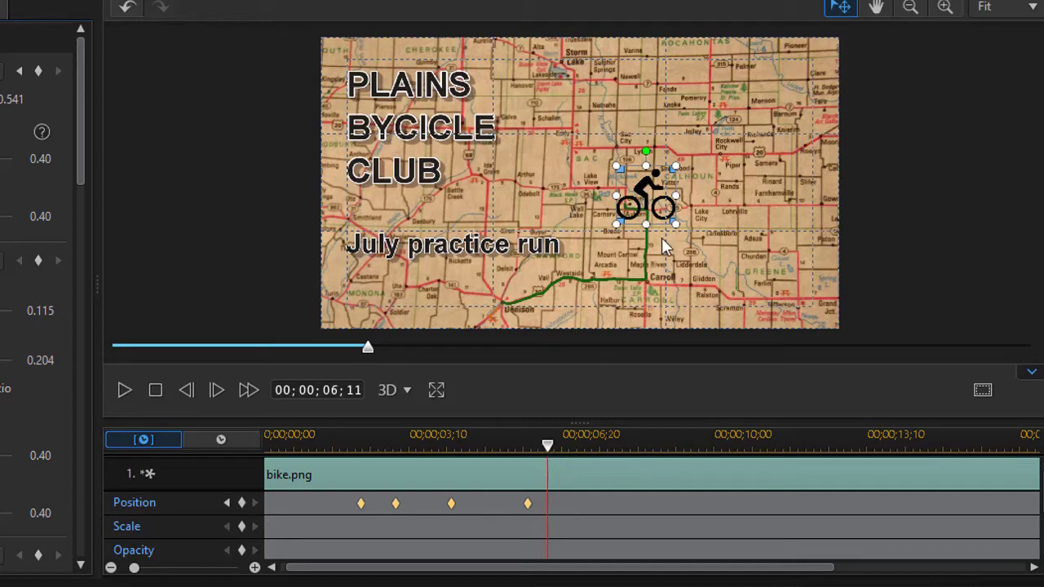
drag(651, 186, 635, 188)
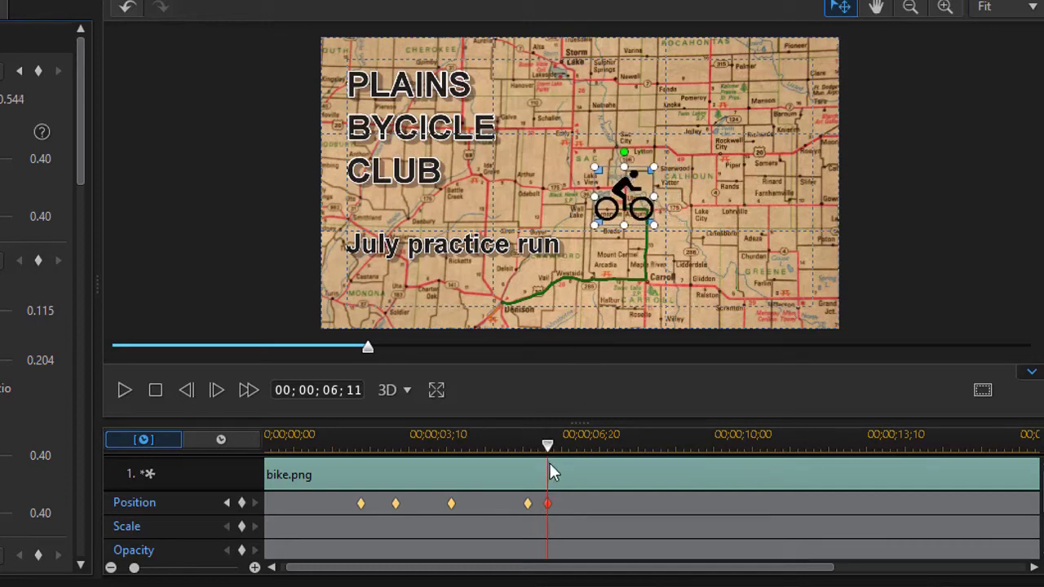
drag(553, 447, 572, 450)
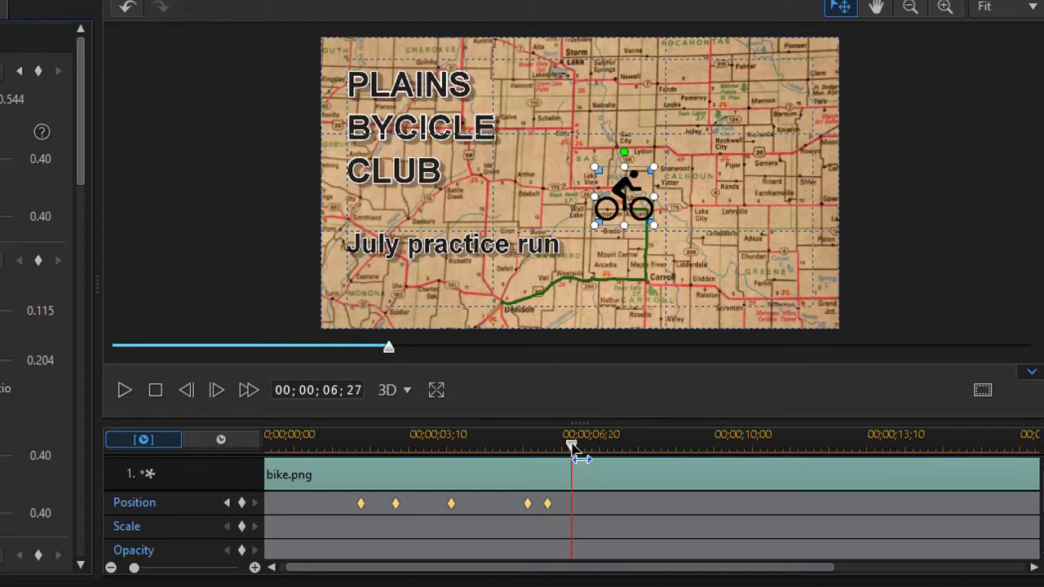
mouse_move(620, 200)
mouse_down()
mouse_move(631, 164)
mouse_move(620, 181)
mouse_up()
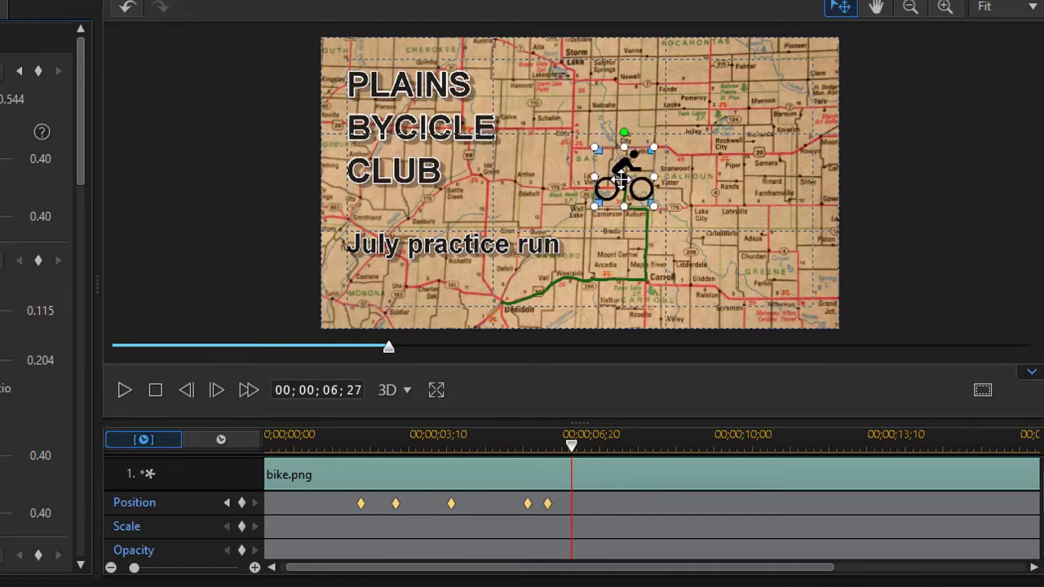
Keyframe the bike west at 00;00;07;20, then up to the map's top edge at 00;00;09;28
click(585, 448)
drag(594, 449, 607, 447)
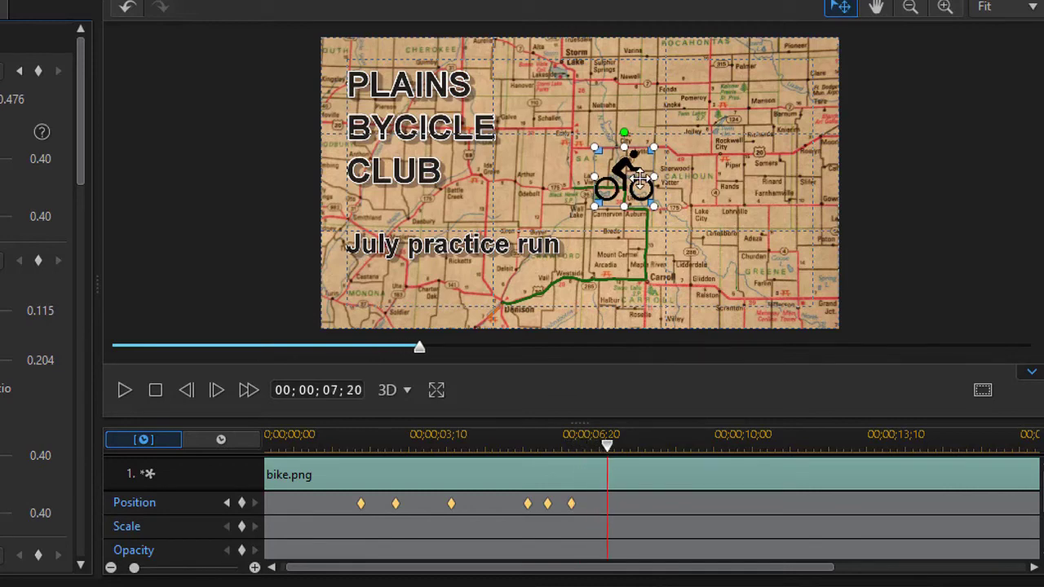
drag(628, 173, 577, 173)
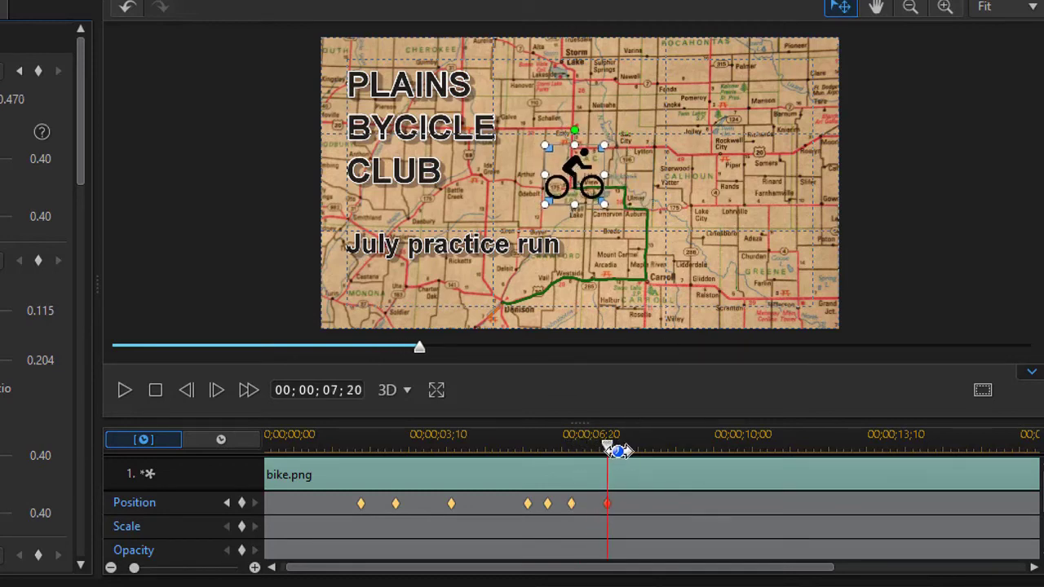
drag(608, 447, 711, 454)
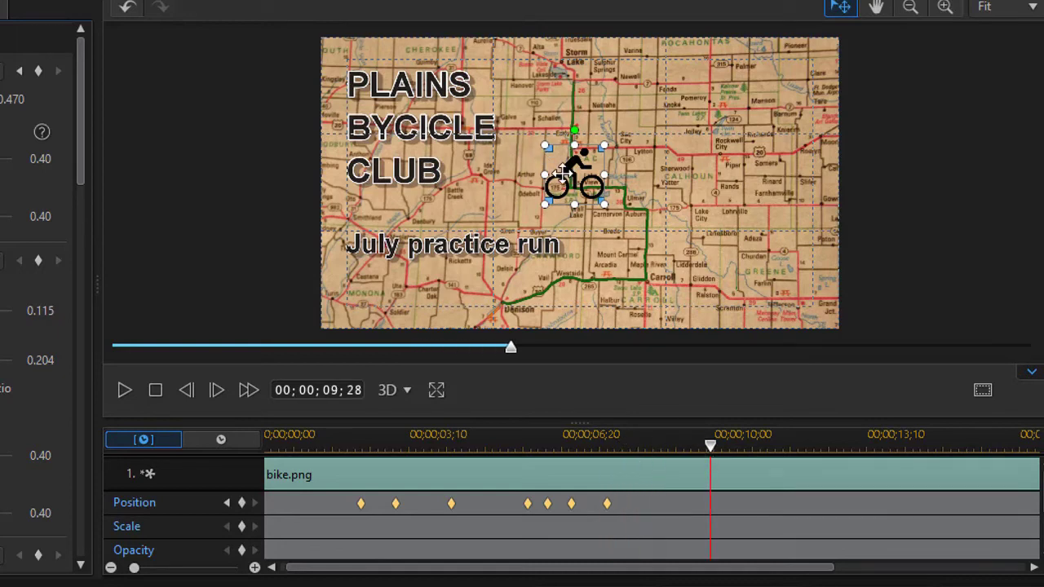
drag(572, 181, 572, 72)
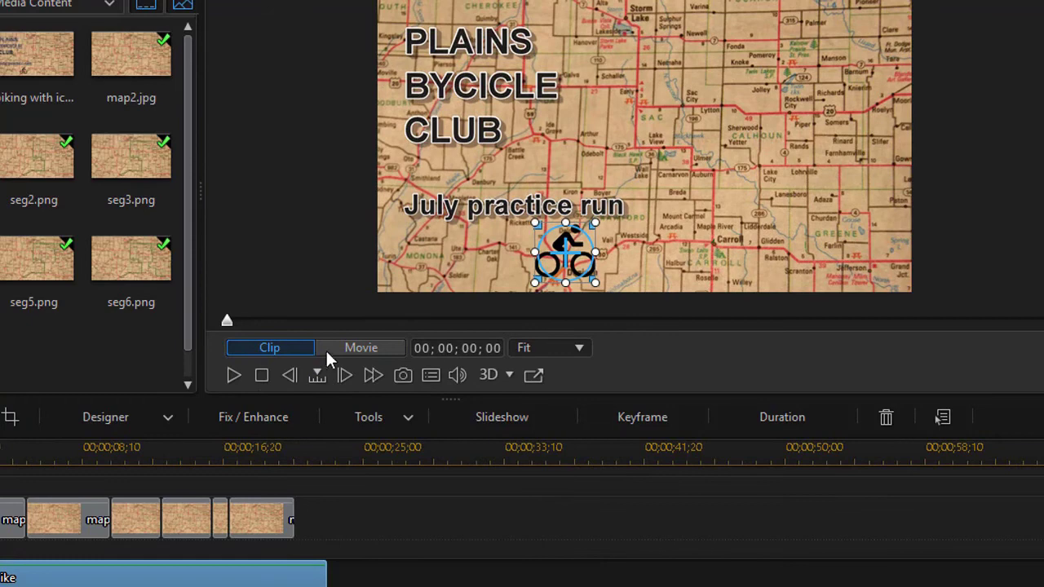
Play the full movie in Movie preview mode to check the bike's motion along the route
click(329, 357)
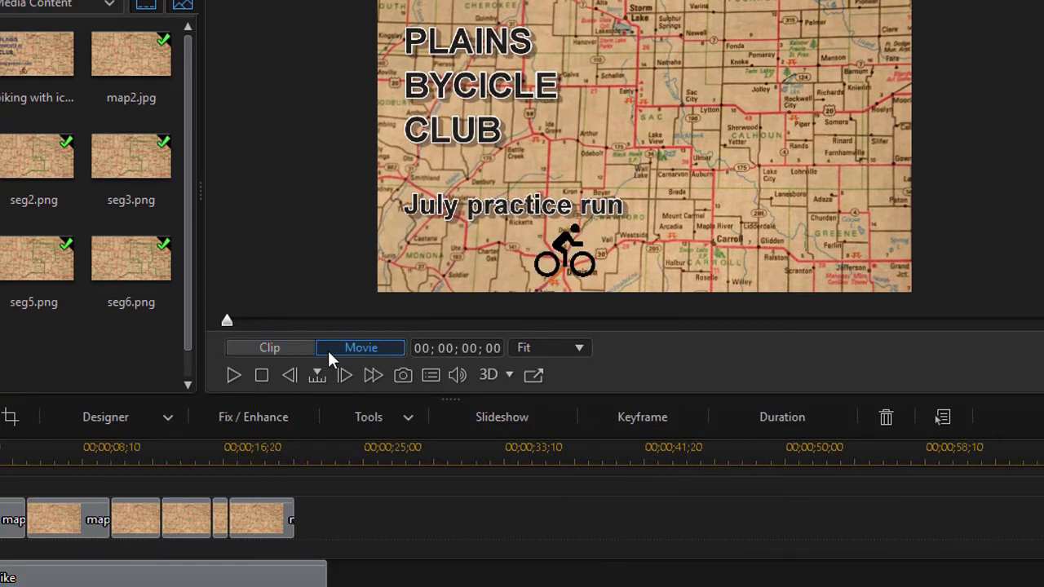
click(233, 377)
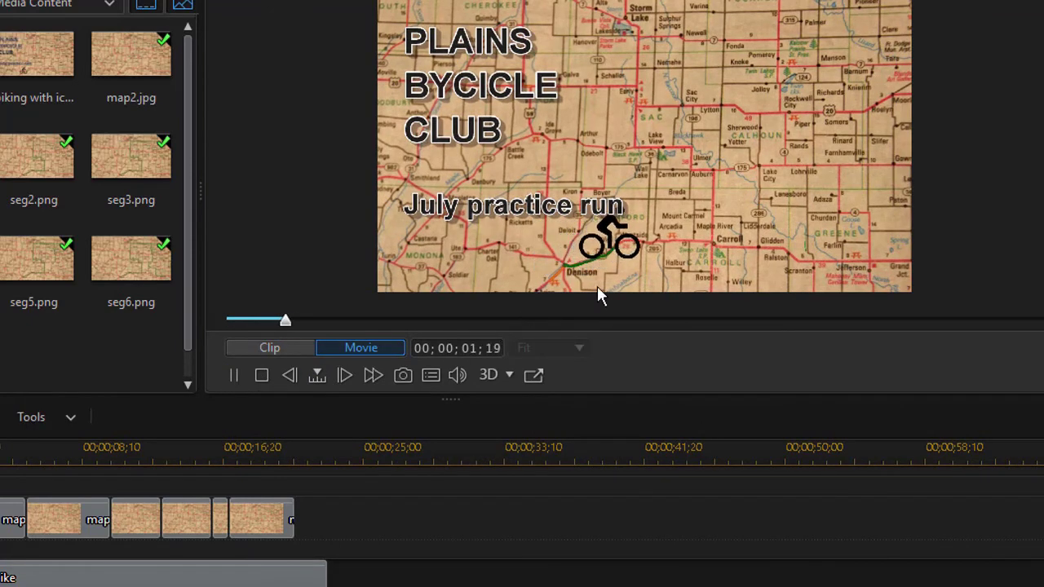